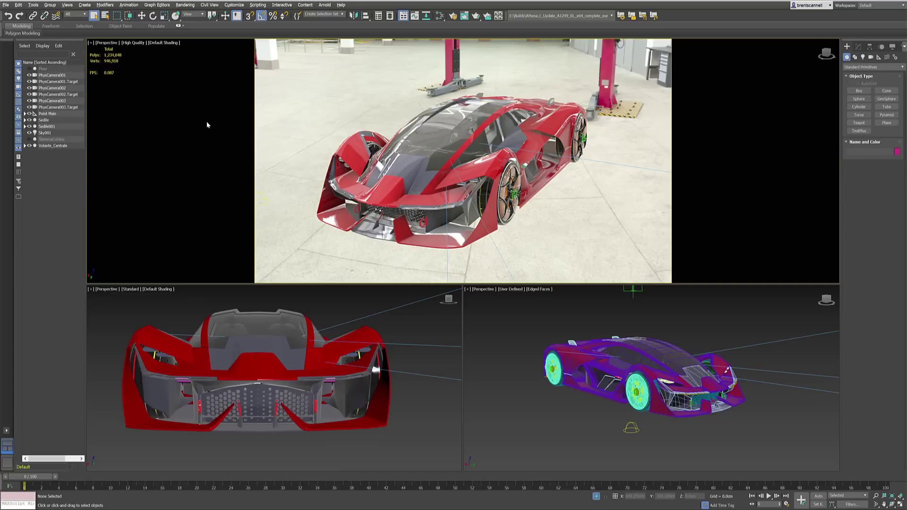
Check the keyboard page of the Customize User Interface dialog for the hotkey change notice and close the dialog.
left_click(232, 6)
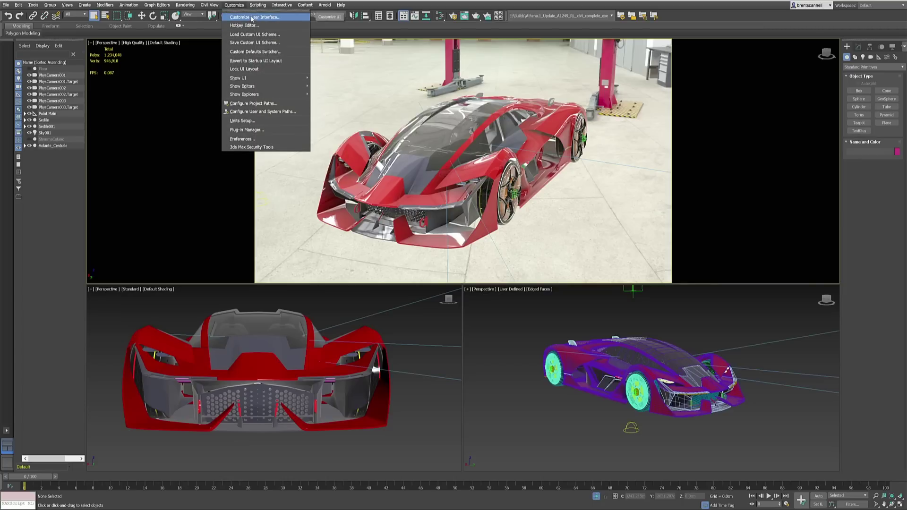
left_click(252, 18)
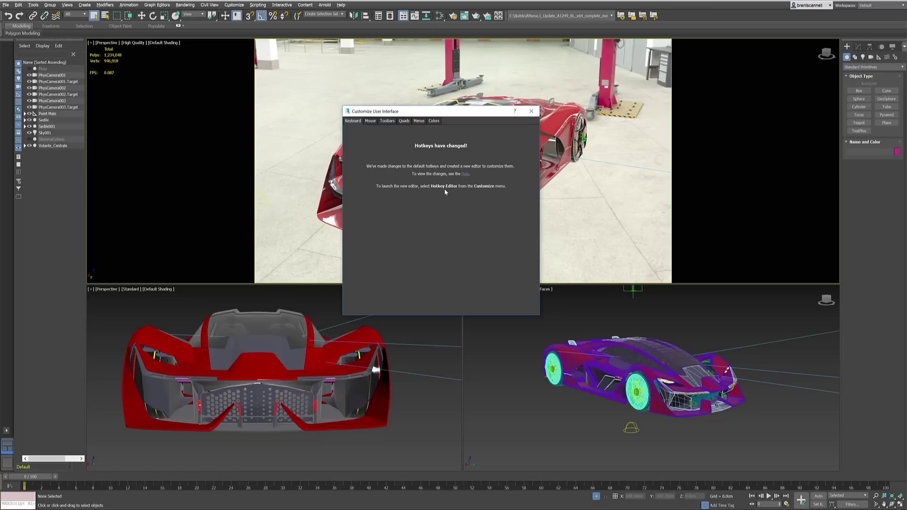
left_click(529, 112)
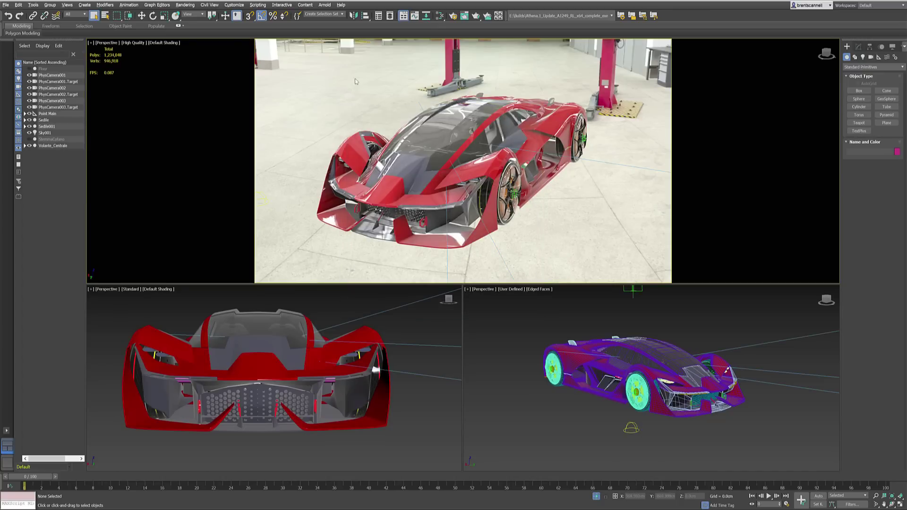
Open the Hotkey Editor and move its window down over the viewports.
left_click(234, 5)
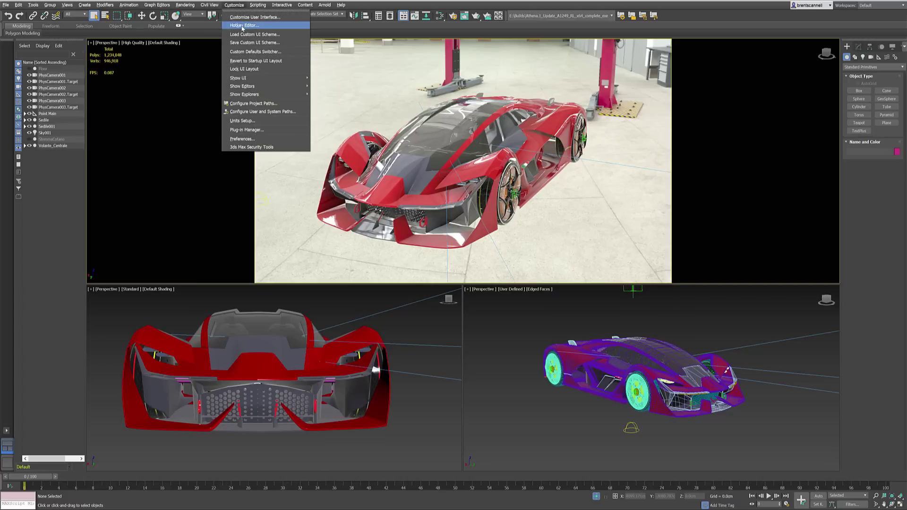
left_click(242, 26)
left_click_drag(371, 60, 362, 86)
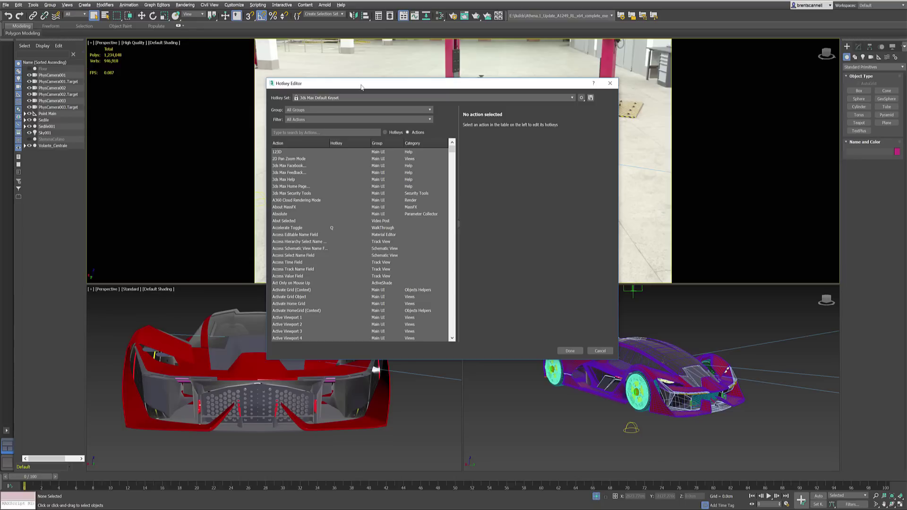
Call up the global action search over the viewport and look up "search" among the Hotkey Editor's actions.
left_click(320, 132)
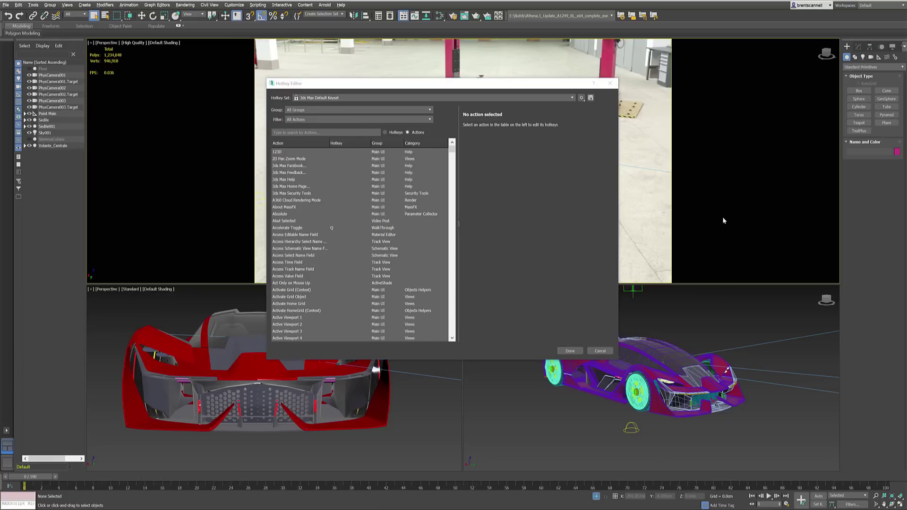
key("x")
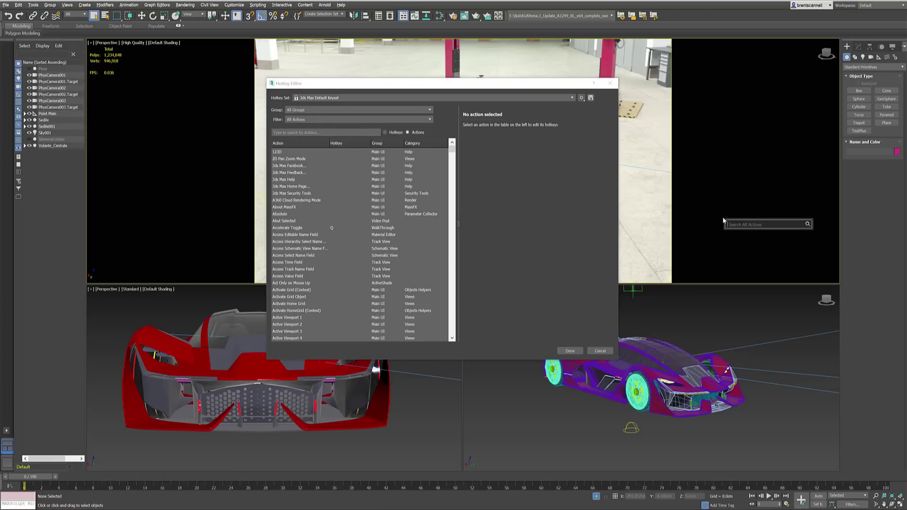
left_click(307, 133)
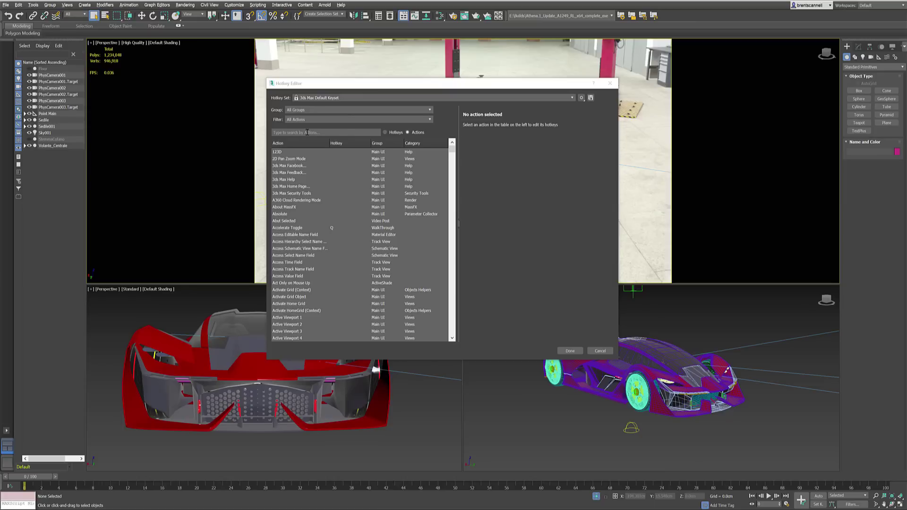
left_click(307, 132)
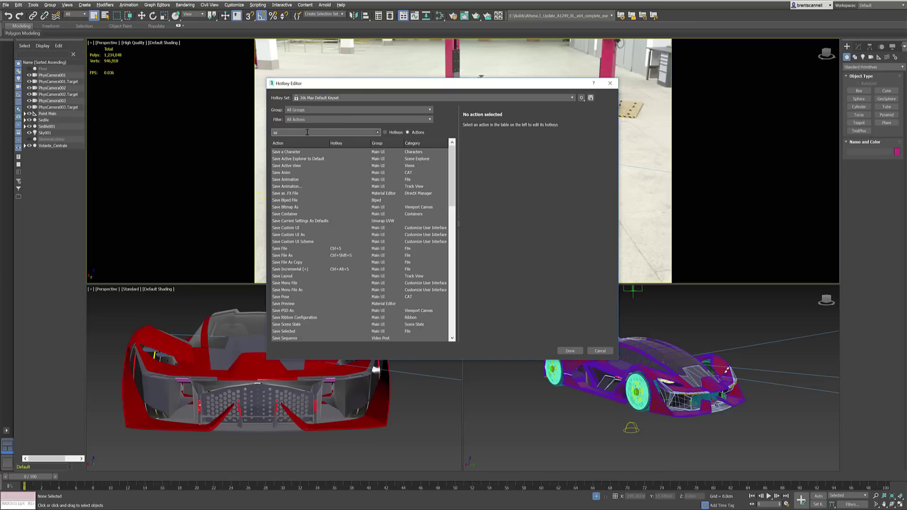
type("search")
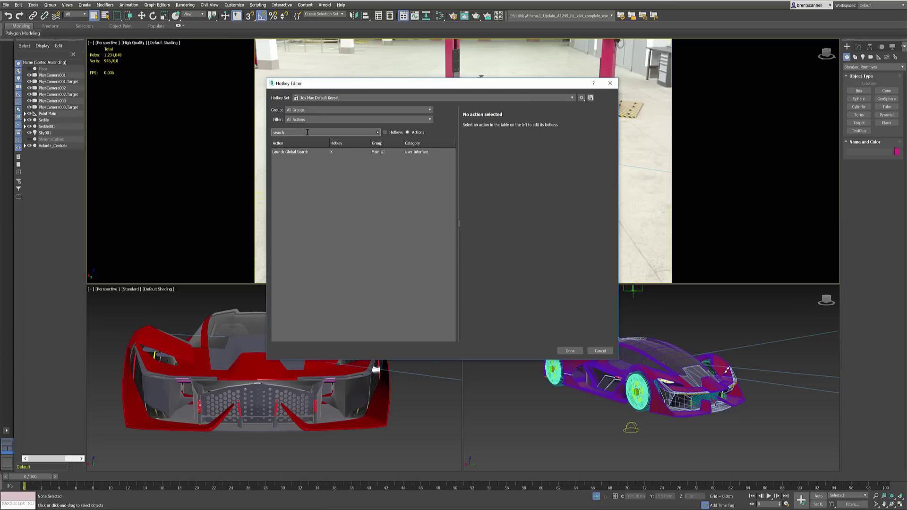
Switch the Hotkey Editor's search from actions to hotkeys and look up the X key.
left_click(385, 132)
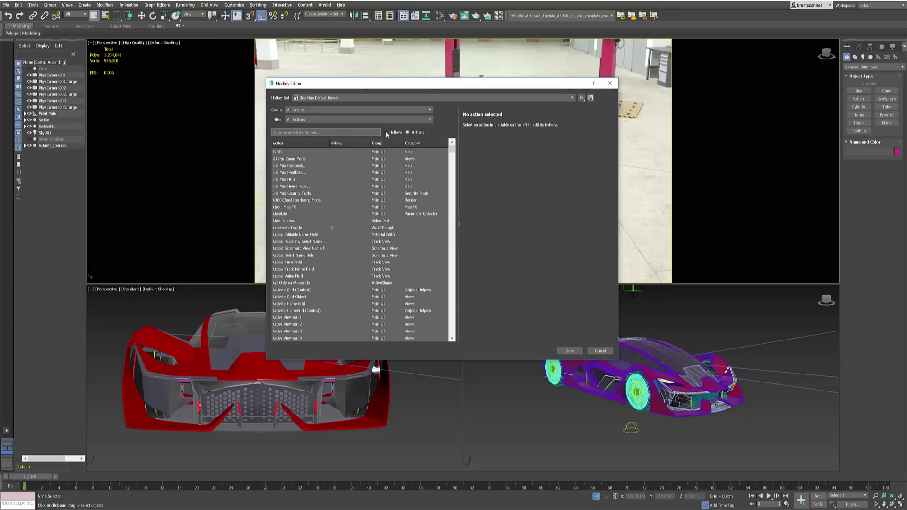
left_click(345, 132)
key("x")
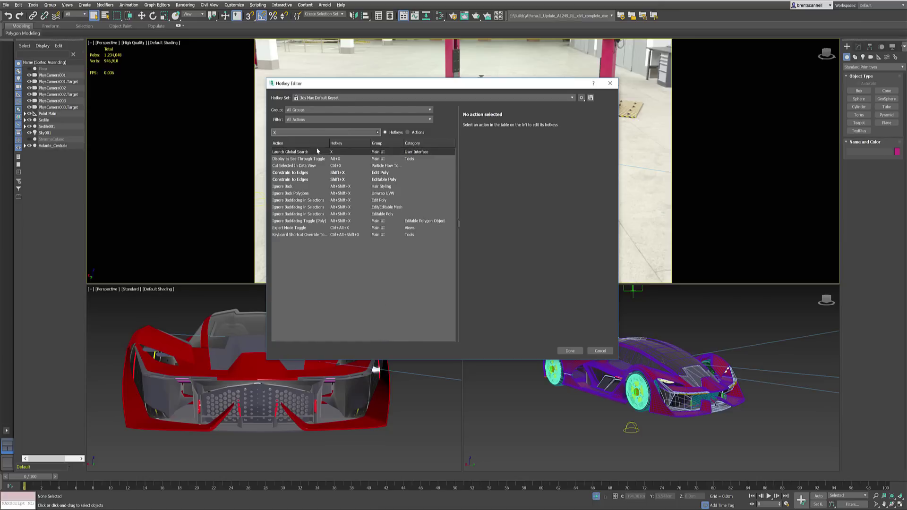
Search the hotkeys for Shift+T and select the Asset Tracking Toggle action.
left_click_drag(279, 132, 258, 132)
key("shift+t")
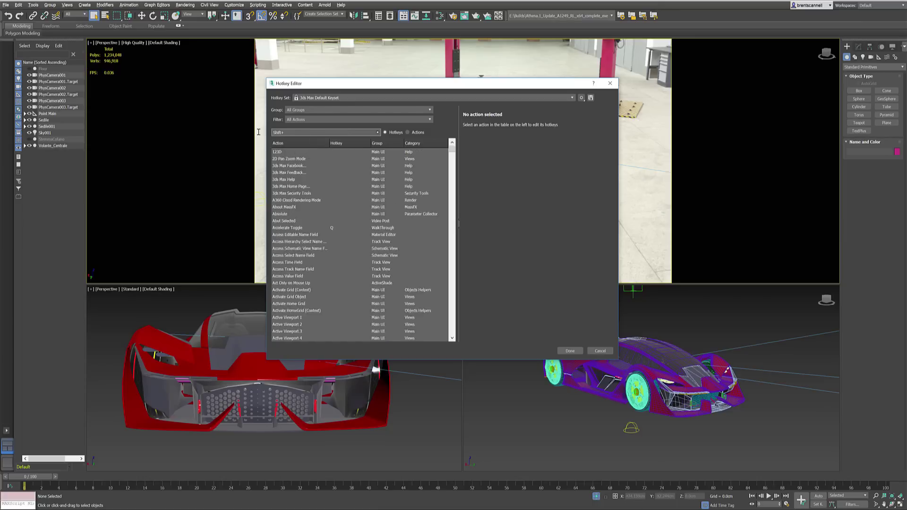
left_click(296, 159)
left_click(296, 152)
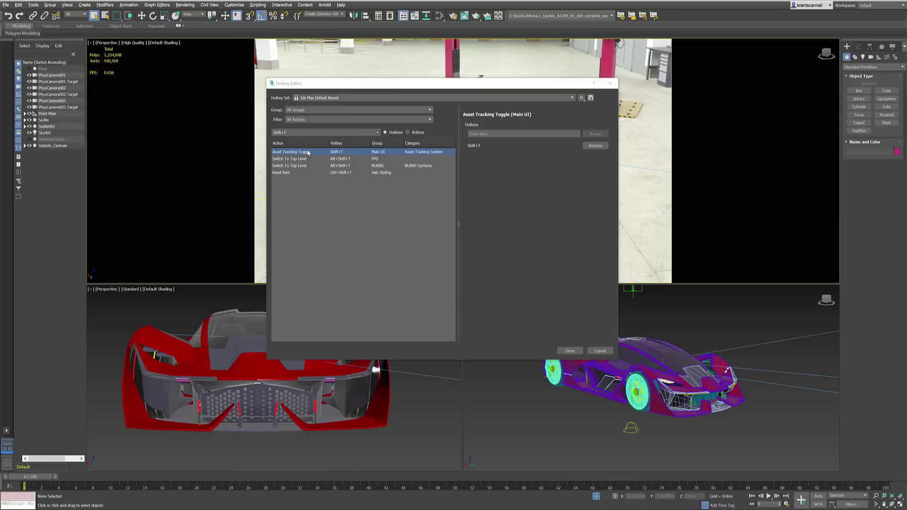
Remove the conflicting T hotkey from Top View and assign T to Asset Tracking Toggle as an additional hotkey.
left_click(498, 134)
key("shift+t")
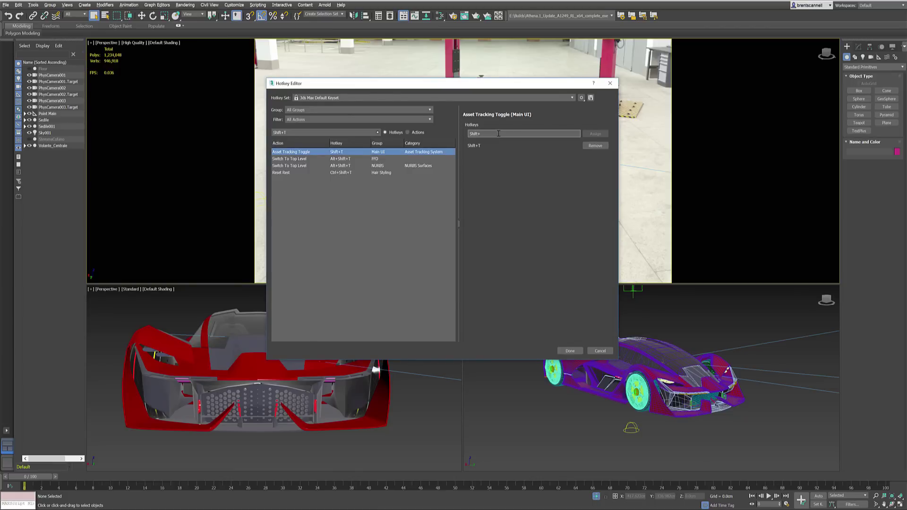
key("t")
left_click(597, 145)
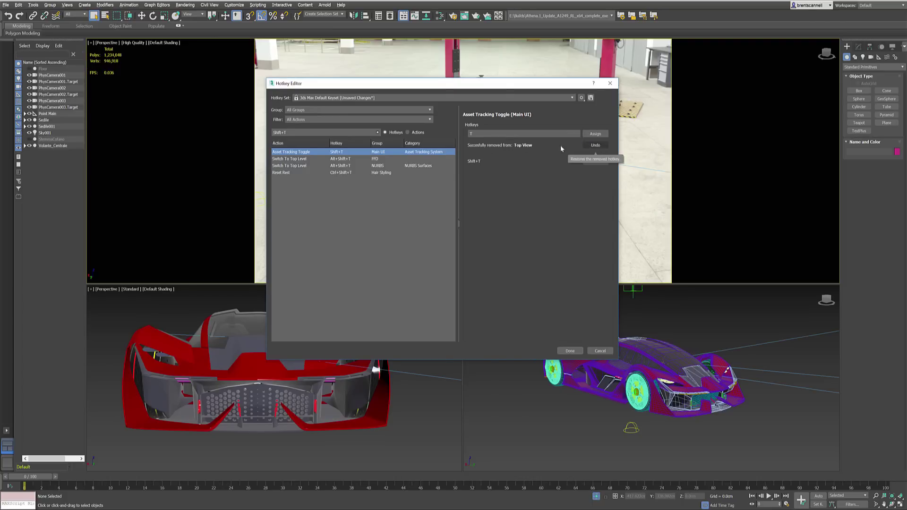
left_click(596, 146)
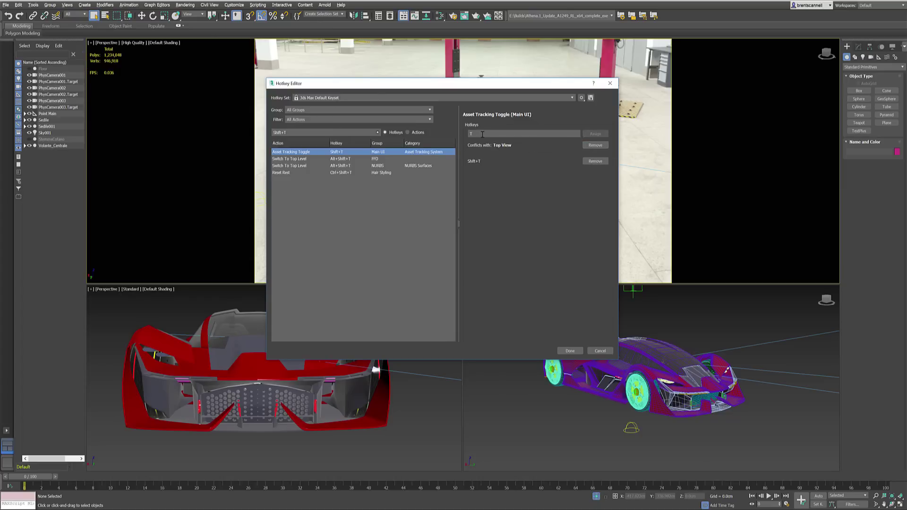
left_click(595, 146)
left_click(595, 134)
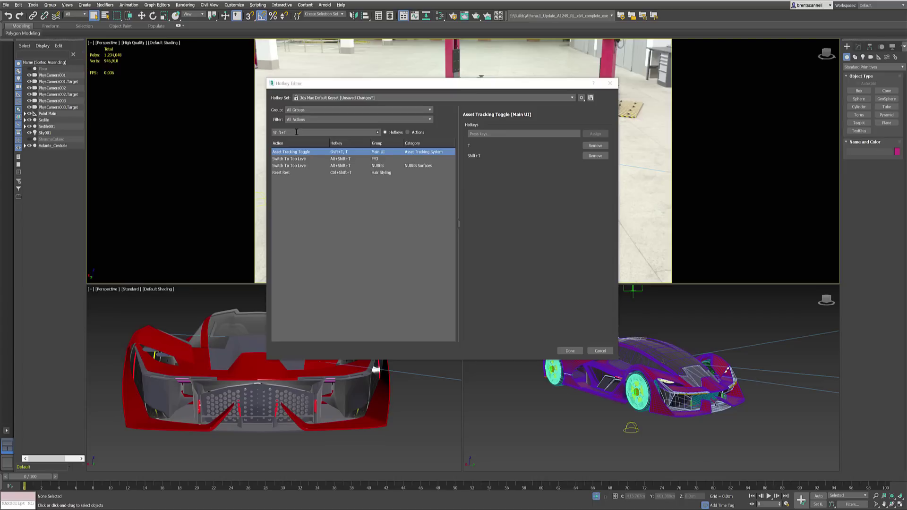
Clear the hotkey search and filter the action list by the Main UI group, followed by the Material Editor group.
left_click(378, 134)
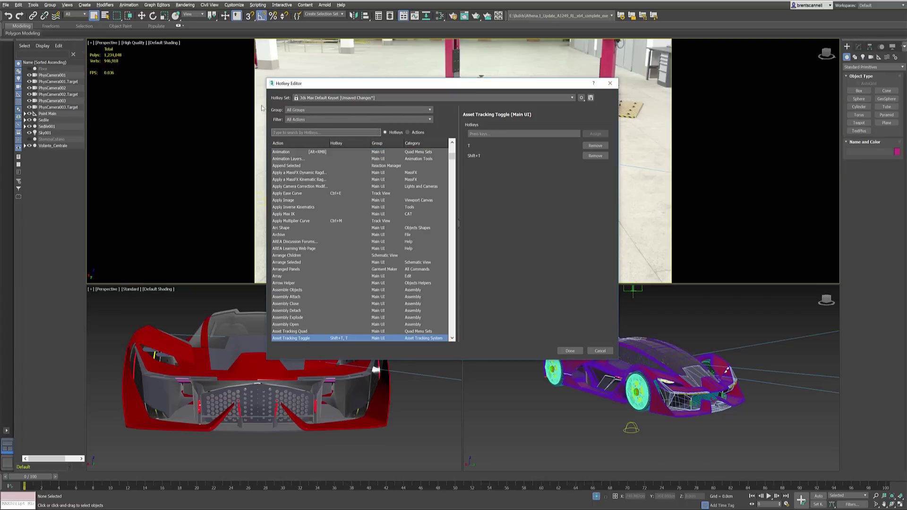
left_click(306, 109)
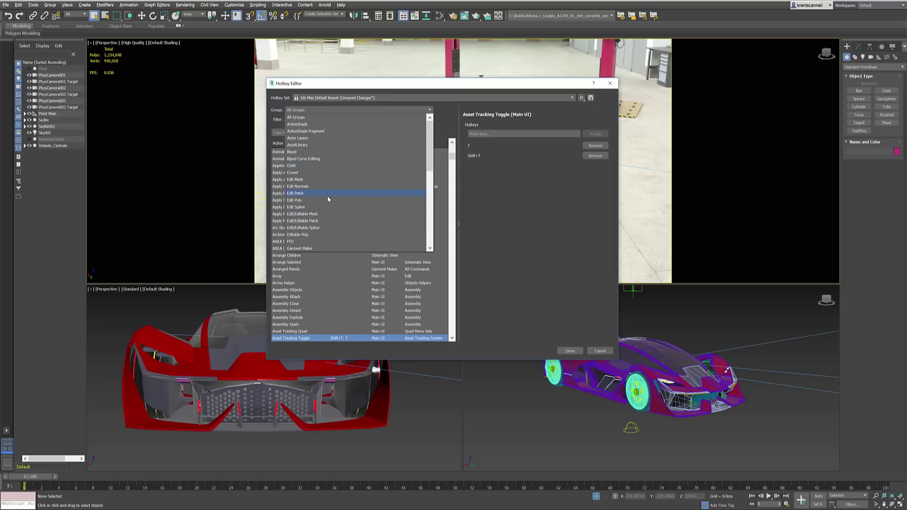
scroll(331, 200, "down", 2)
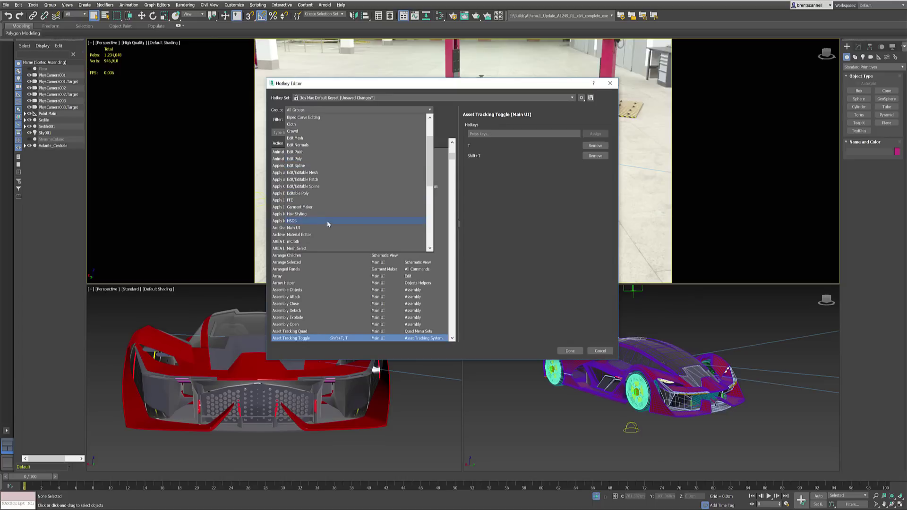
scroll(329, 218, "down", 3)
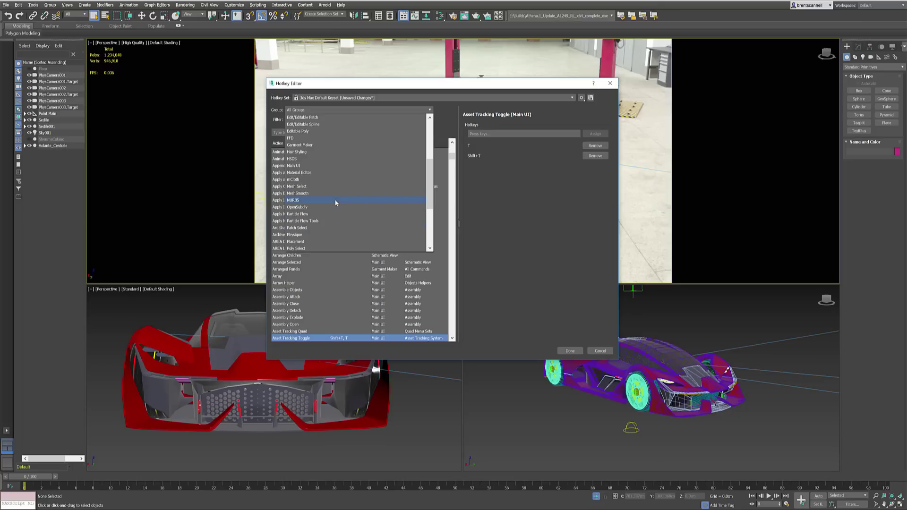
left_click(329, 165)
left_click(310, 110)
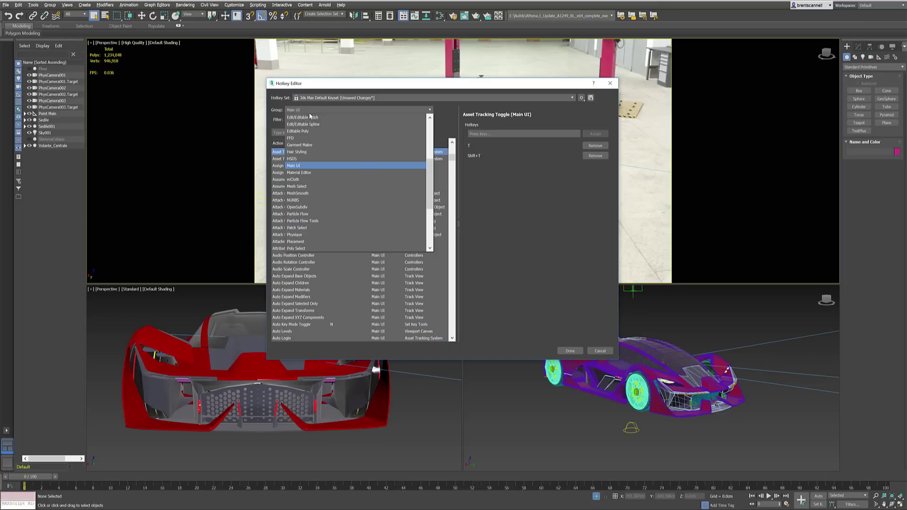
left_click(318, 172)
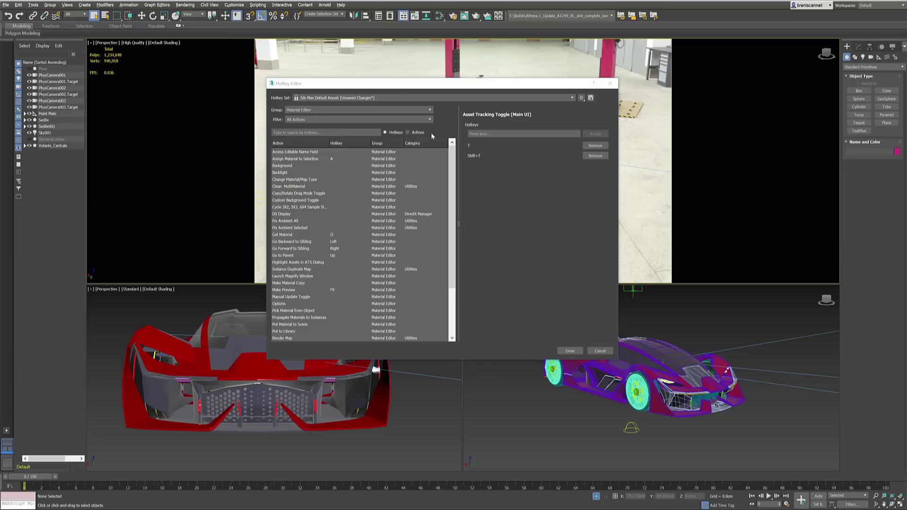
Reset the action list's group filter to All Groups.
left_click(418, 110)
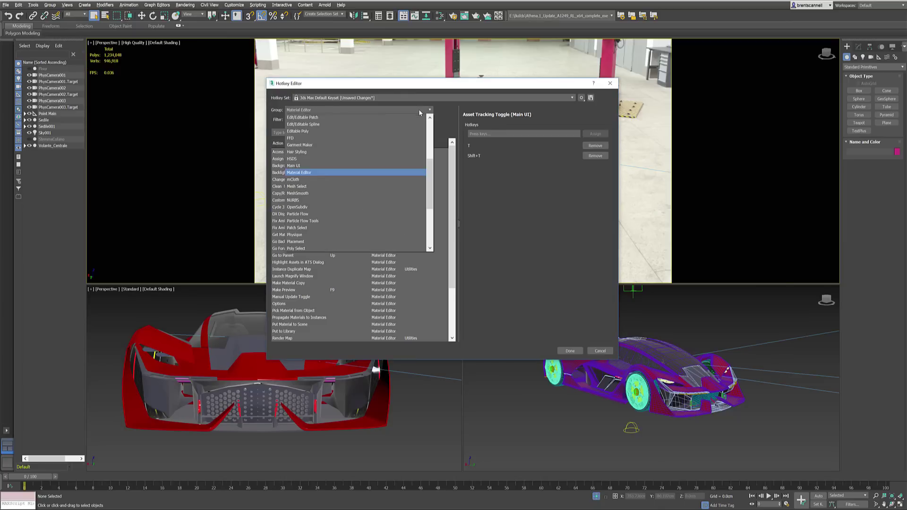
scroll(428, 128, "up", 2)
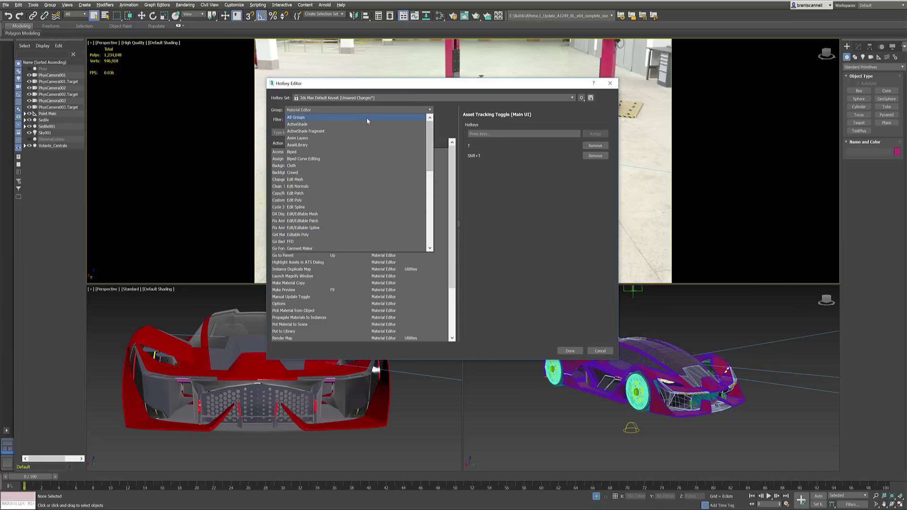
left_click(367, 117)
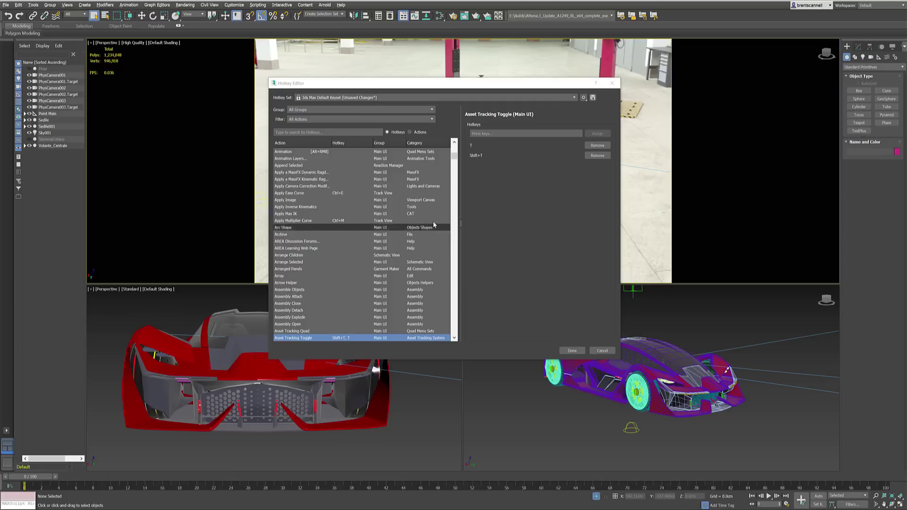
Filter the action list by Assigned Hotkeys Only, Customized Hotkeys Only and finally Unsaved Hotkeys Only.
left_click(351, 118)
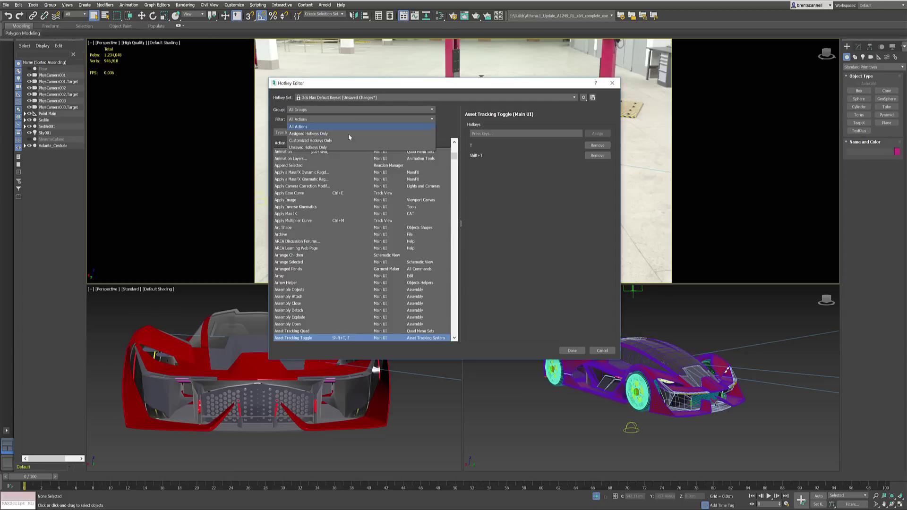
left_click(348, 135)
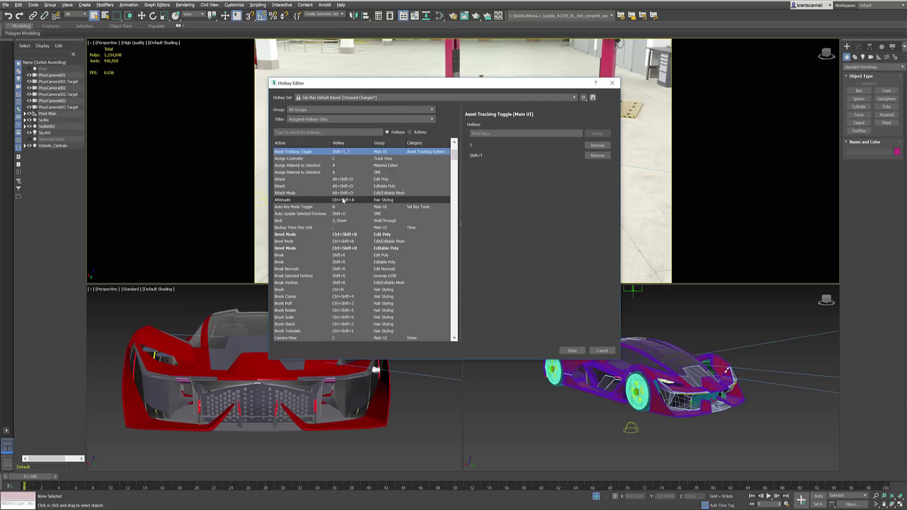
left_click(350, 119)
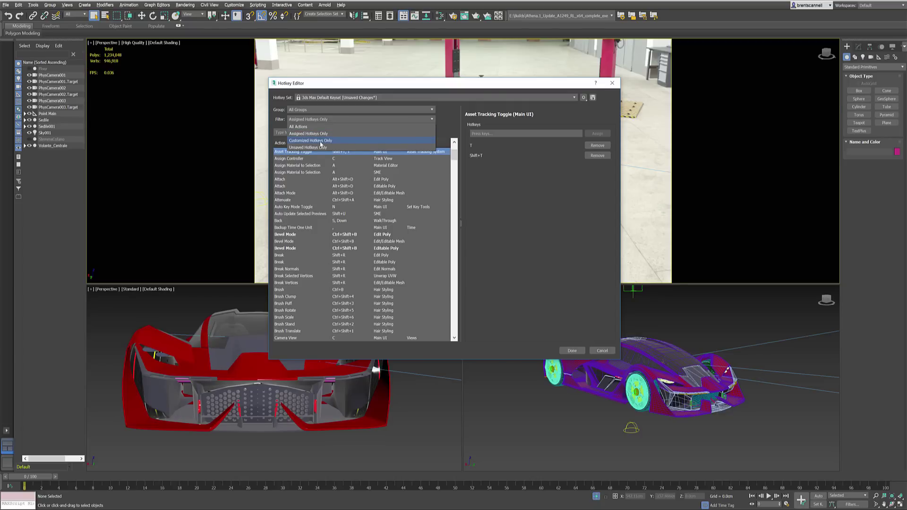
left_click(348, 142)
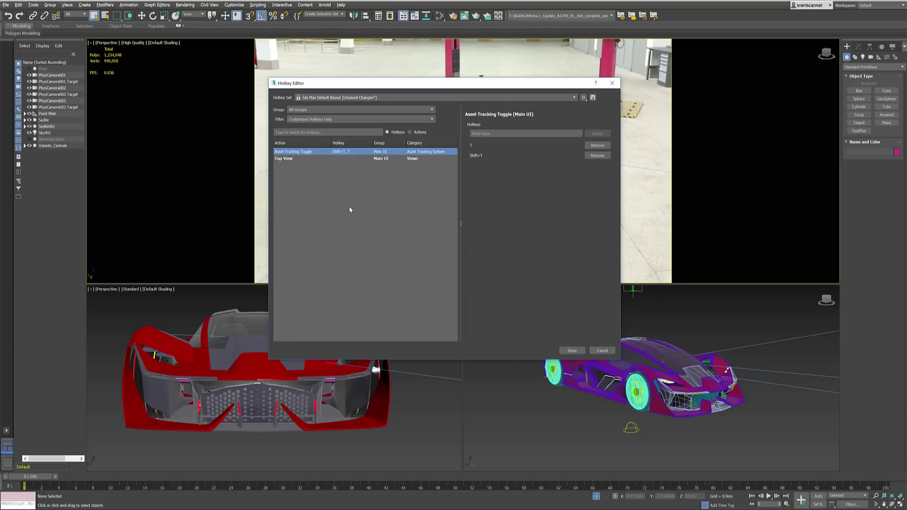
left_click(333, 119)
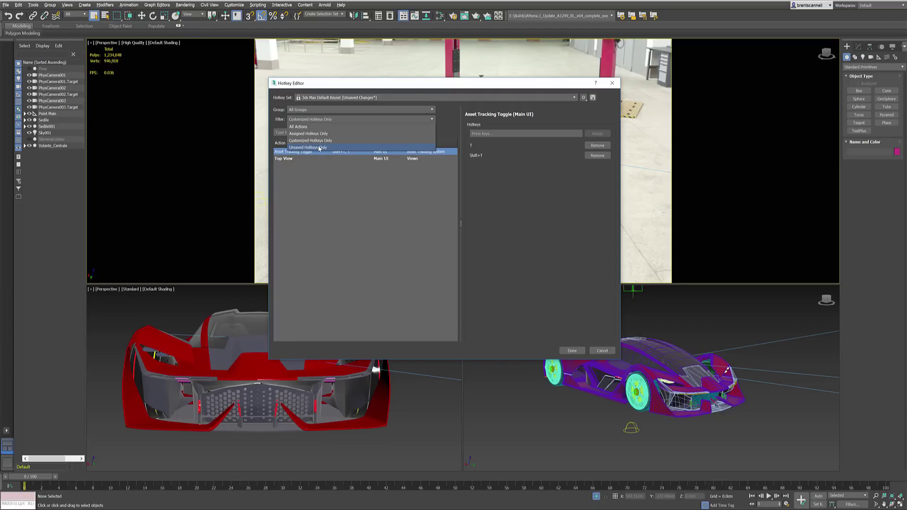
left_click(320, 147)
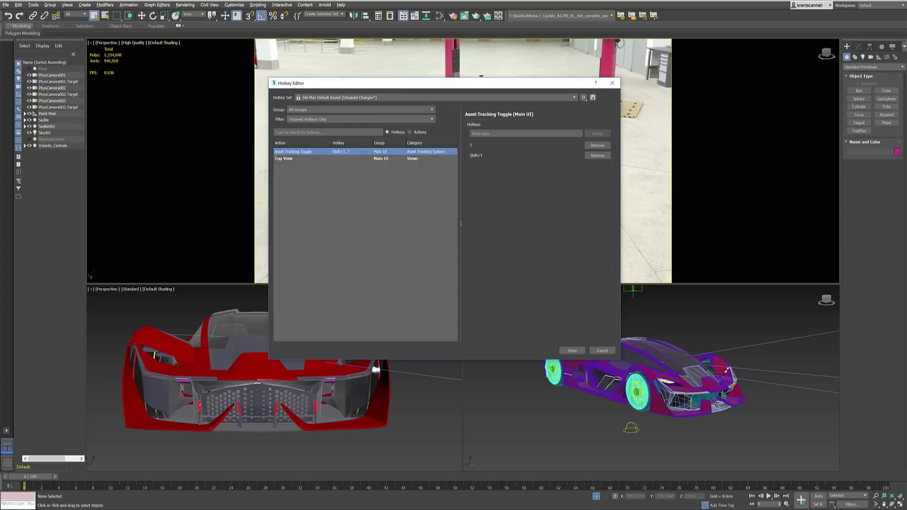
Save the customized hotkeys as a new personally named hotkey set file in the User Settings folder.
left_click(326, 99)
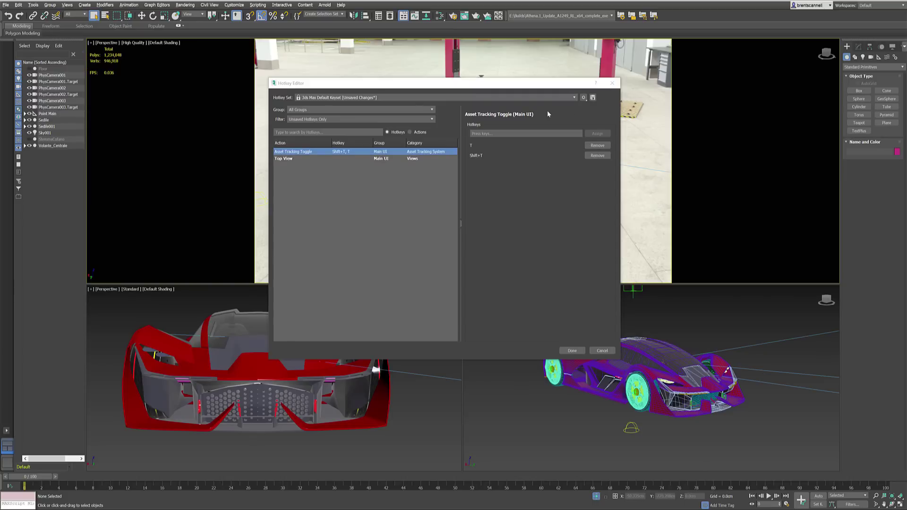
left_click(593, 98)
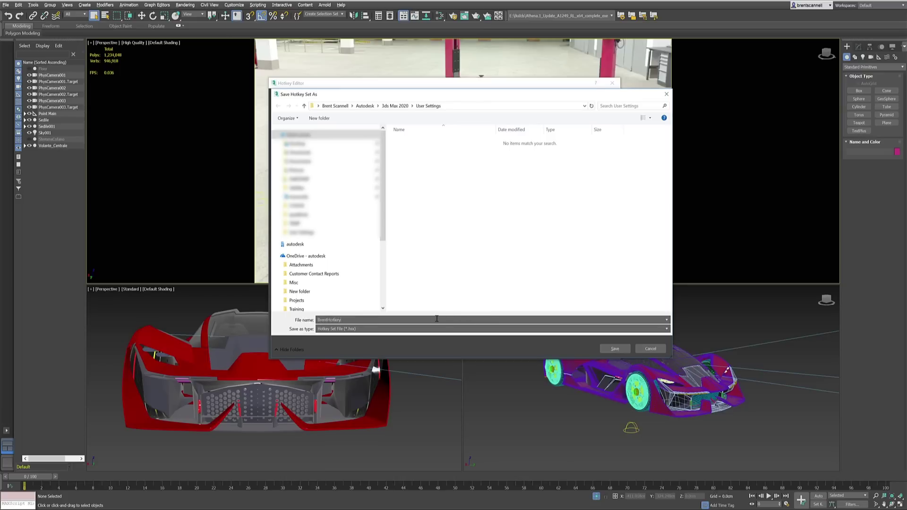
left_click(614, 348)
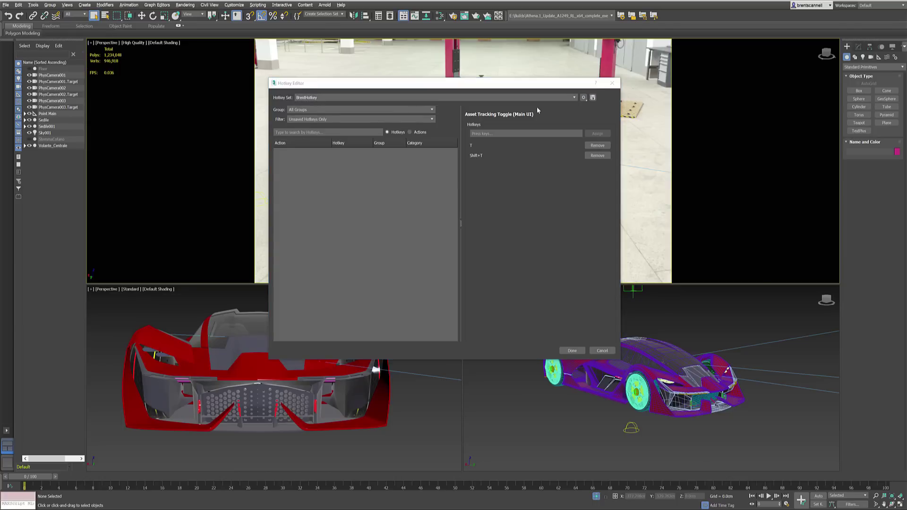
left_click(583, 99)
left_click(584, 99)
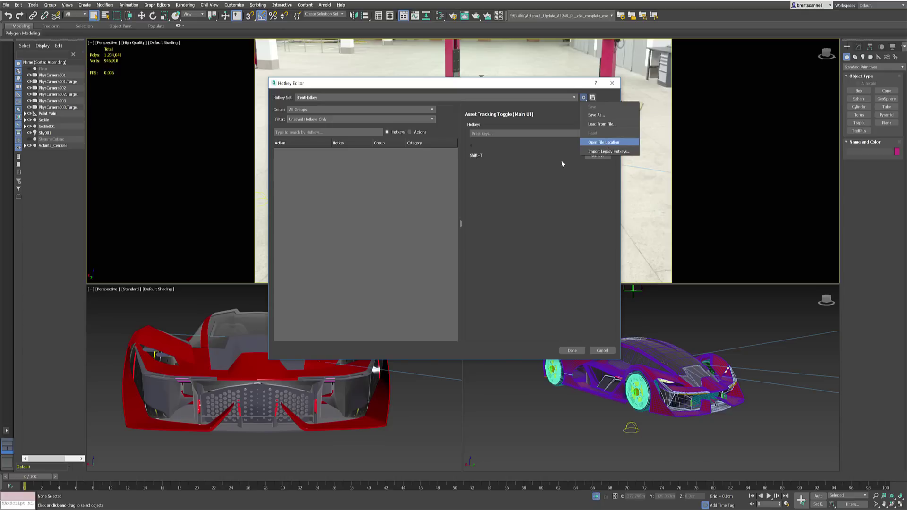
left_click(489, 166)
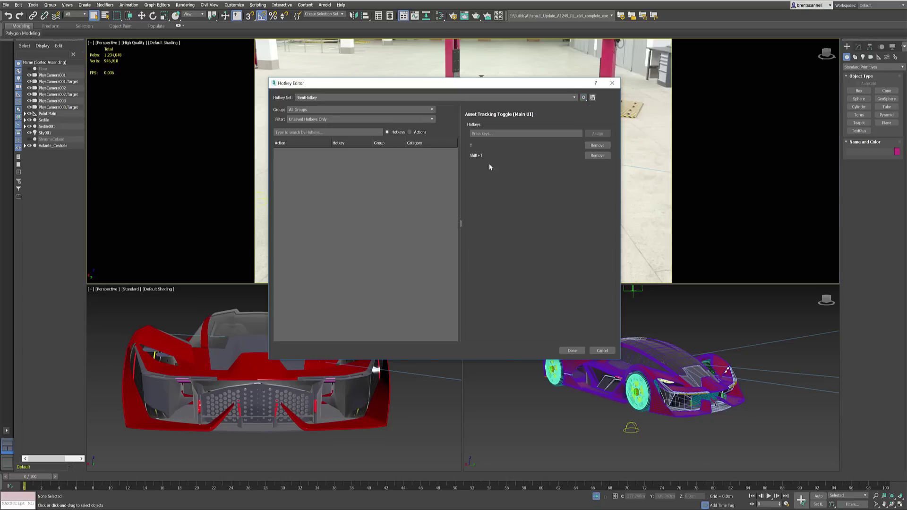
Check the User Settings folder path in the Configure User and System Paths dialog, and close the dialog.
left_click(237, 5)
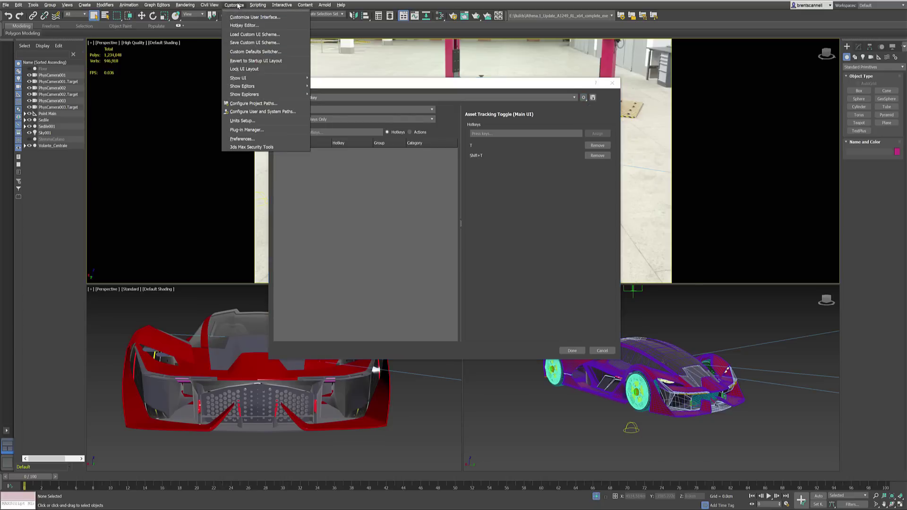
left_click(275, 112)
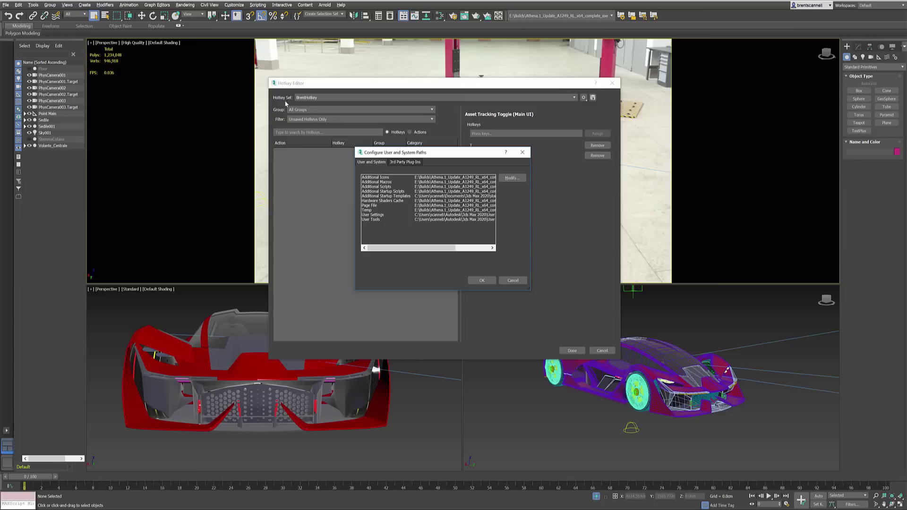
left_click(375, 217)
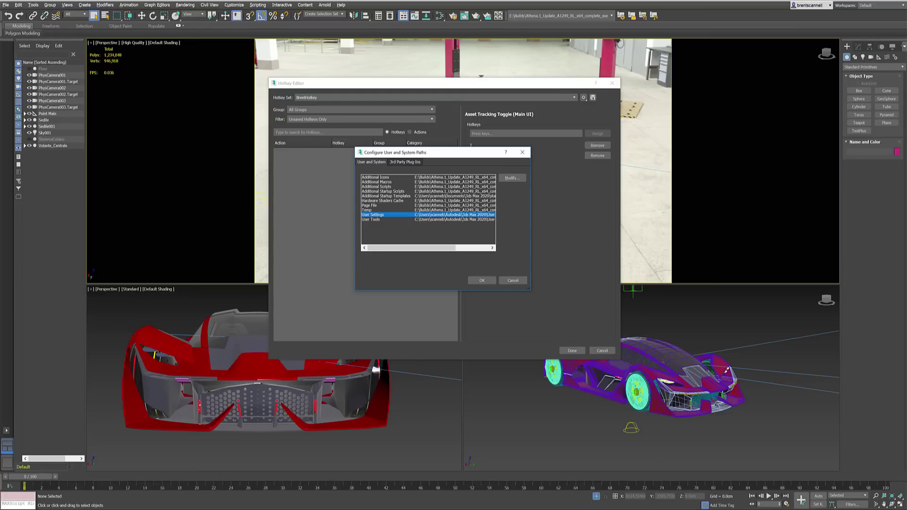
left_click(522, 153)
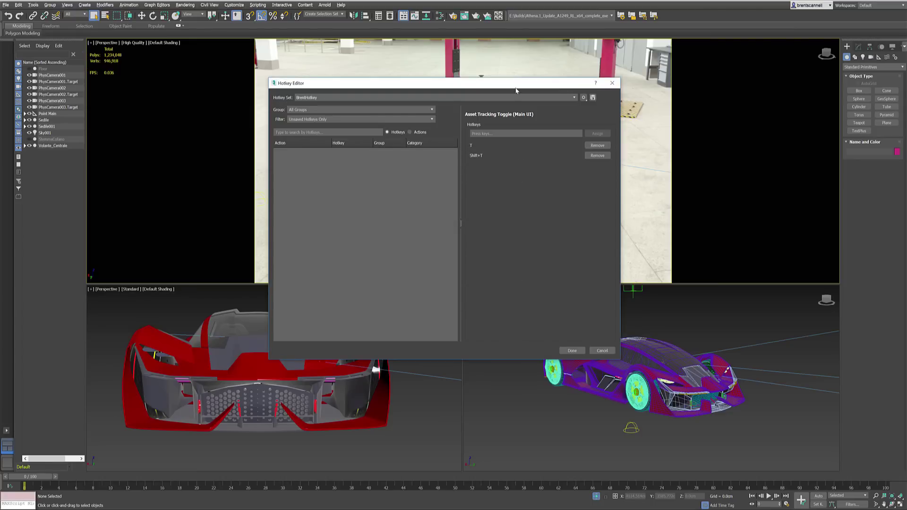
Import the legacy hotkey file 2019.kbdx from the Documents folder and filter the action list by Customized Hotkeys Only.
left_click_drag(518, 83, 519, 83)
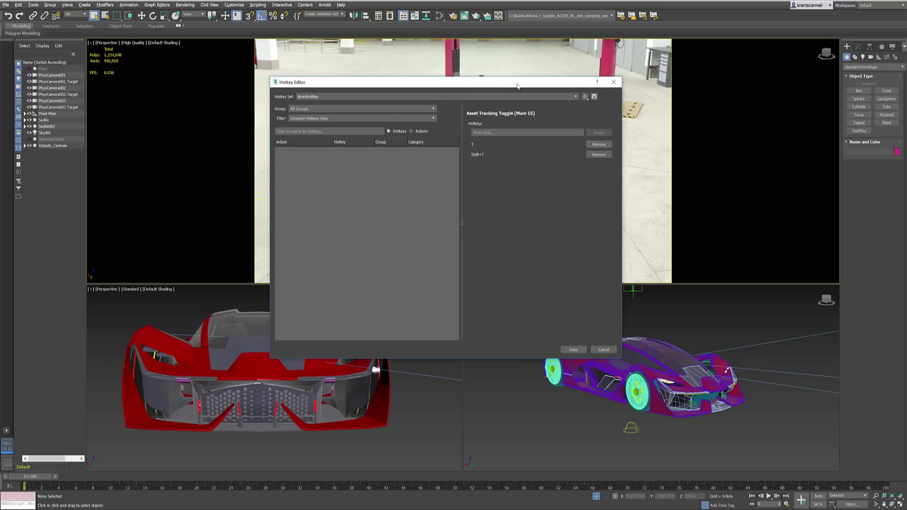
left_click(585, 98)
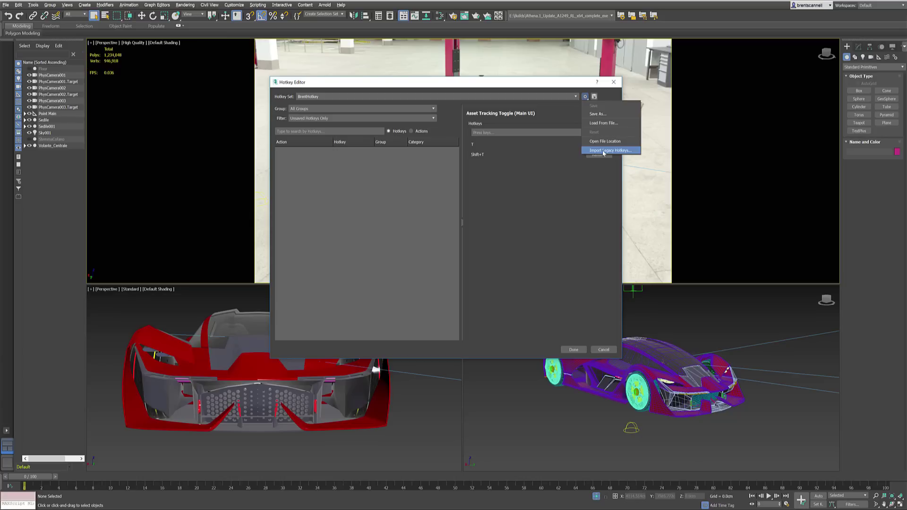
left_click(603, 152)
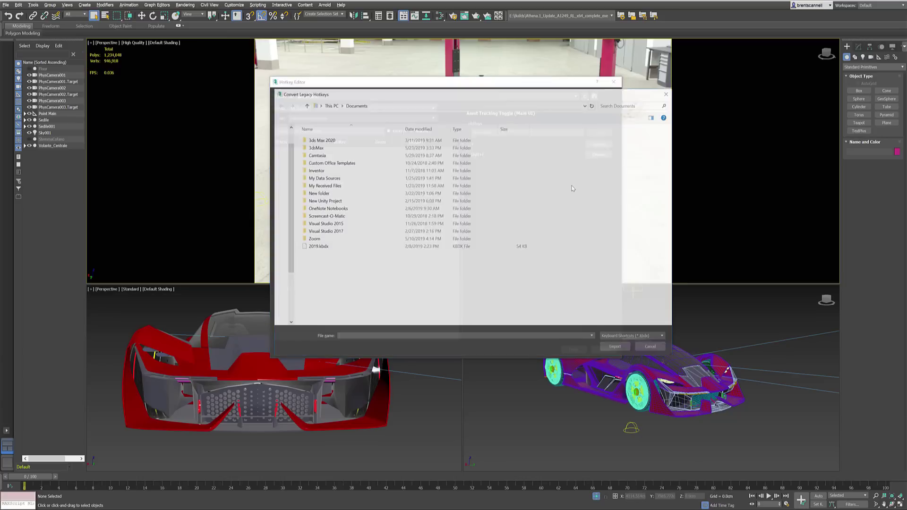
left_click(318, 249)
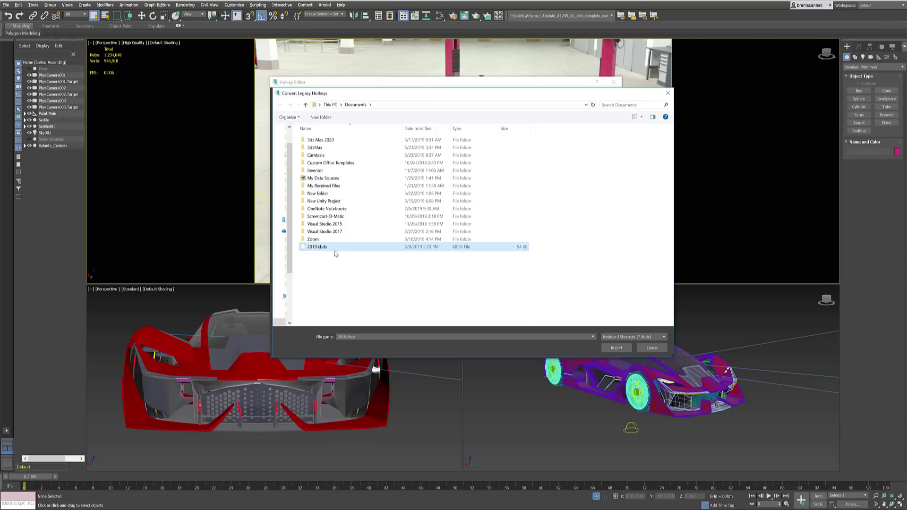
left_click(617, 347)
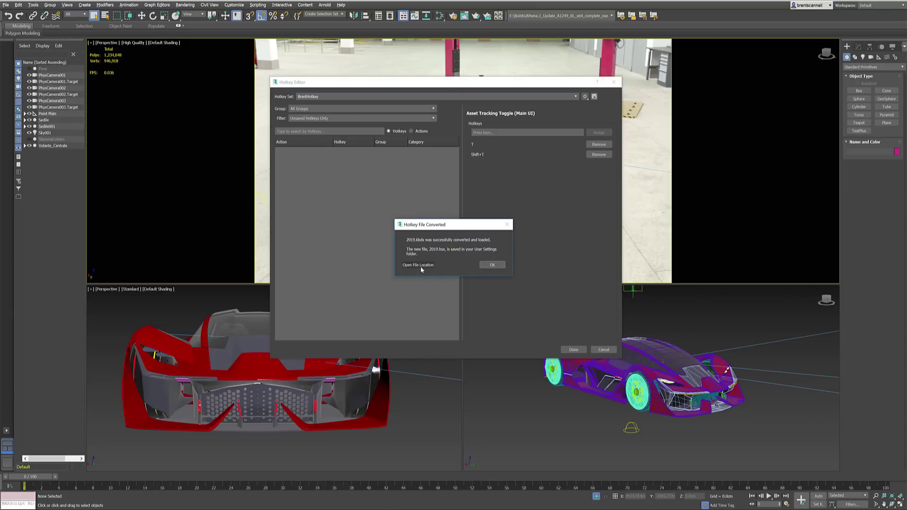
left_click(494, 266)
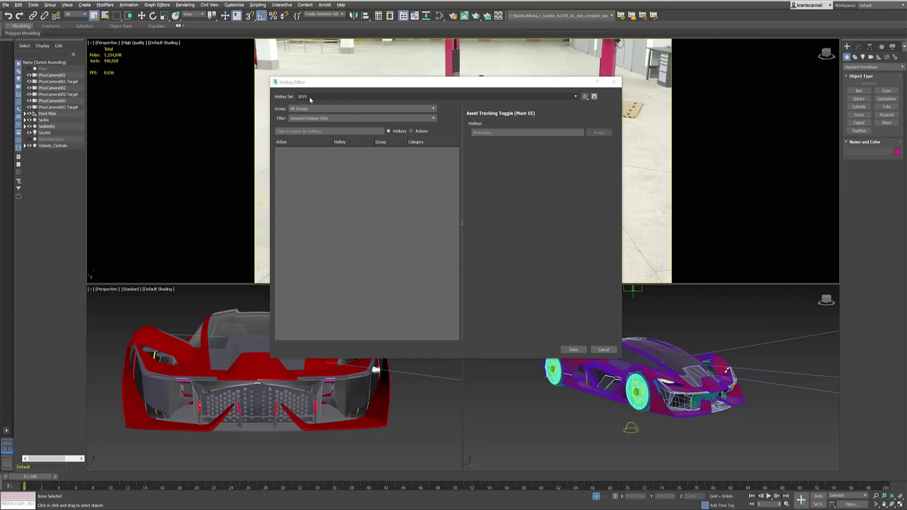
left_click(314, 118)
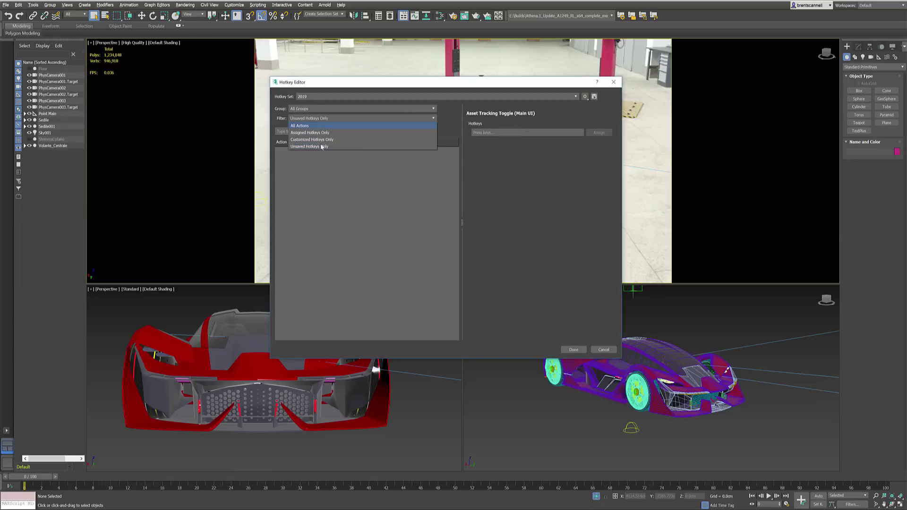
left_click(320, 139)
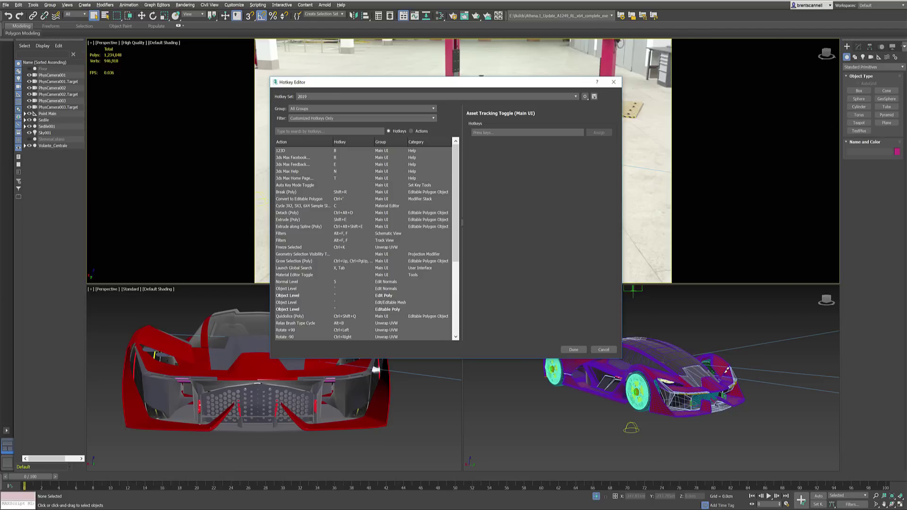
Open the hotkey set file location, examine the saved custom set's .hsx file in Notepad, and close both windows.
left_click(586, 97)
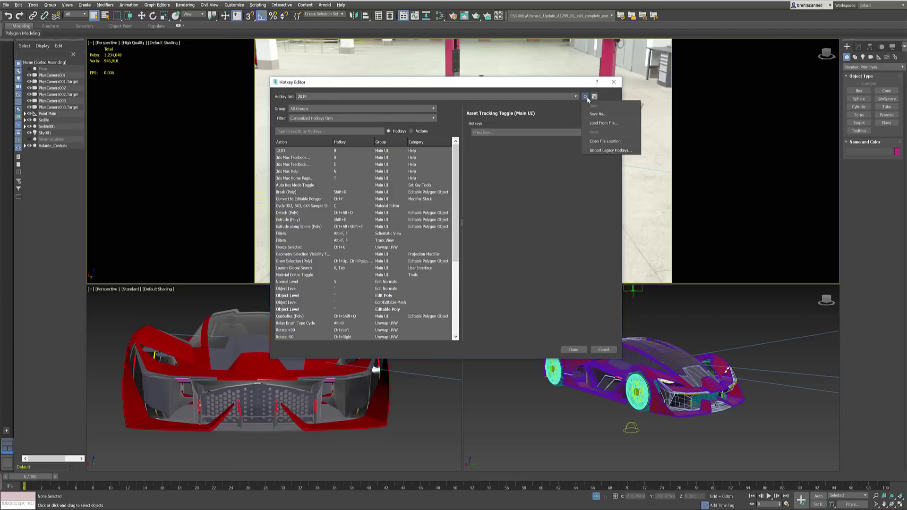
left_click(594, 138)
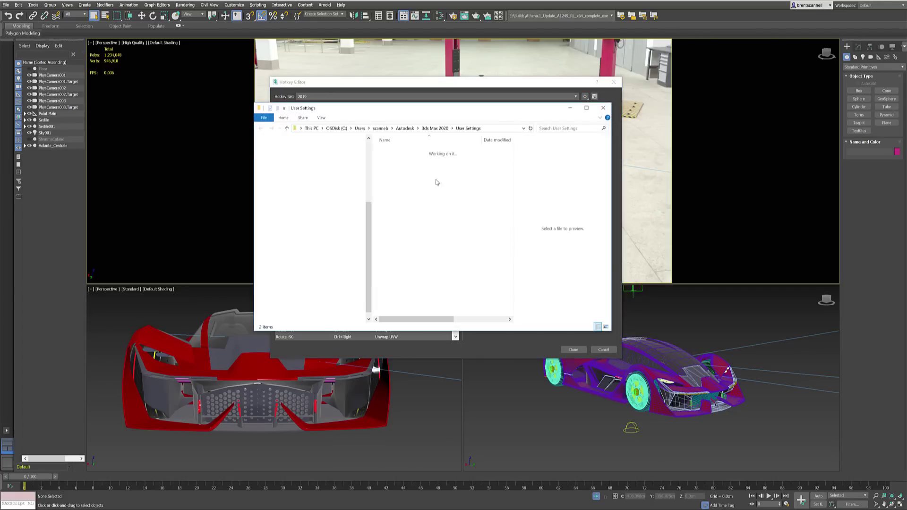
left_click(400, 160)
right_click(400, 160)
left_click(402, 165)
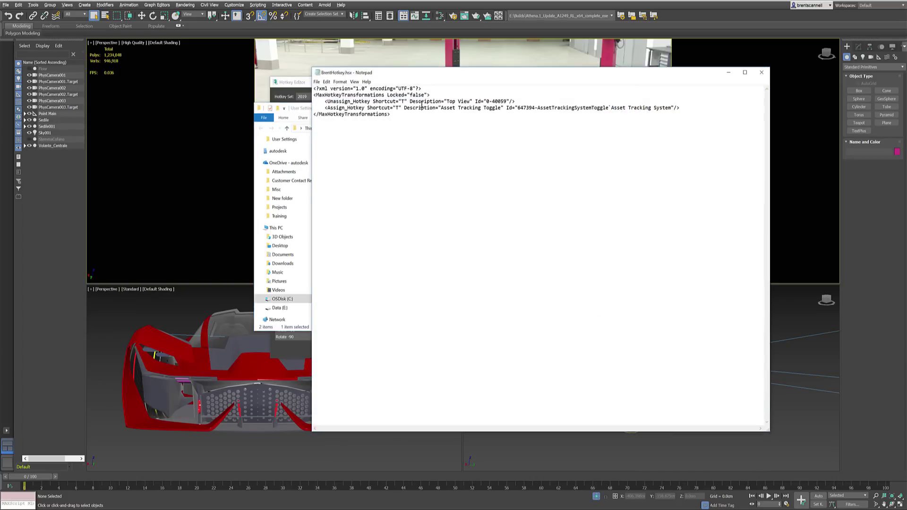
left_click_drag(396, 116, 303, 89)
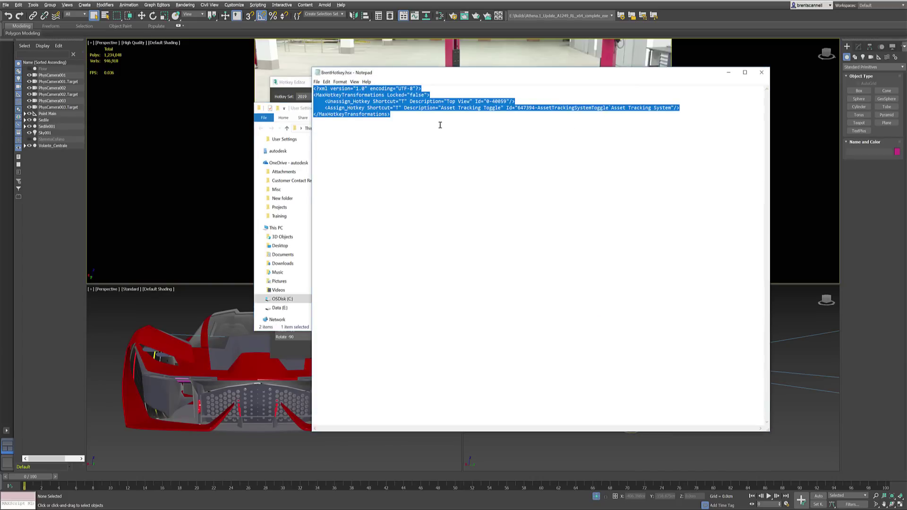
left_click(411, 118)
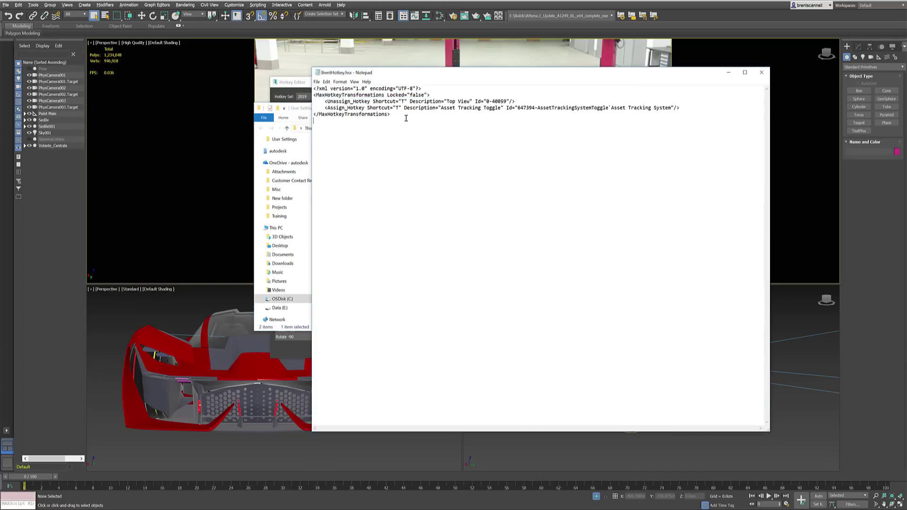
left_click(762, 74)
left_click(606, 108)
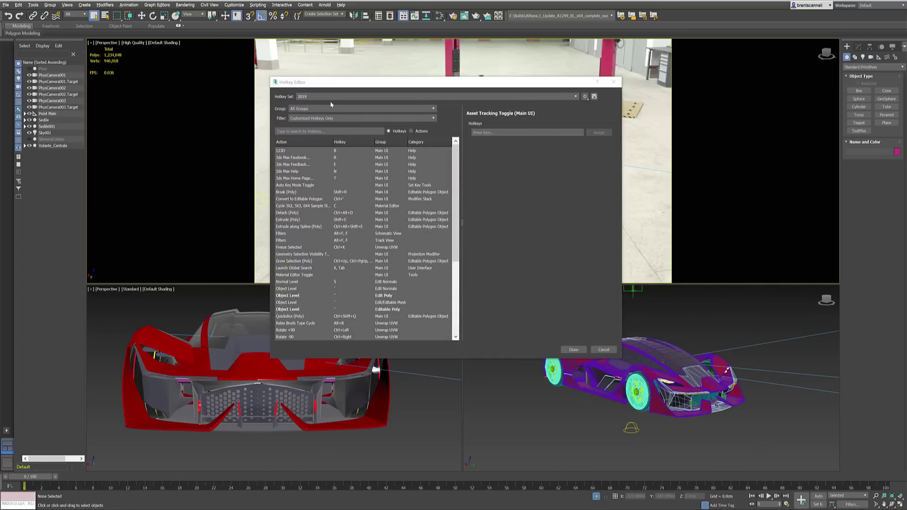
Switch the hotkey set to 3ds Max Default Keyset and set the action list filter to All Actions.
left_click(572, 96)
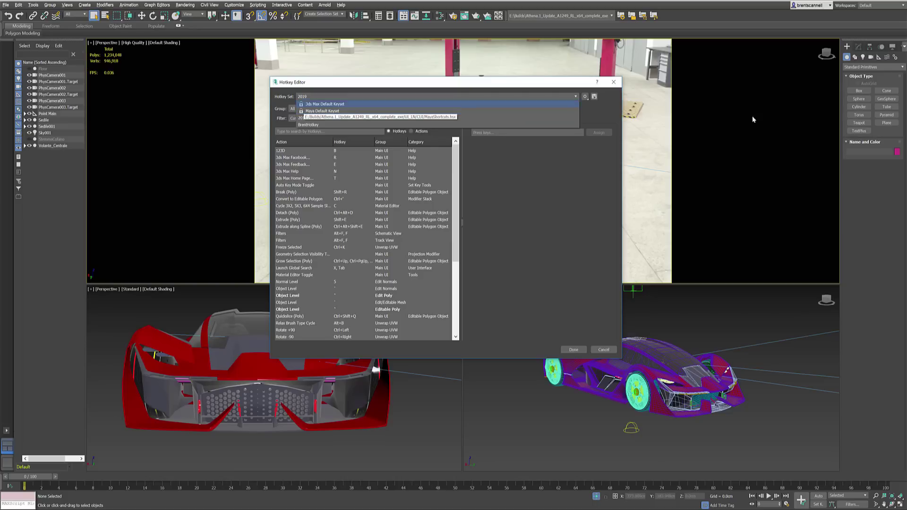
left_click(326, 104)
left_click(331, 118)
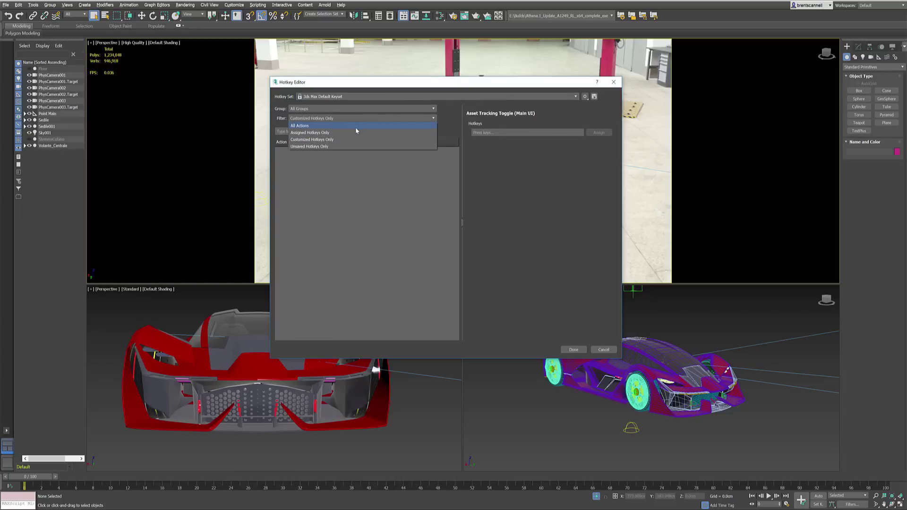
left_click(355, 126)
Switch the hotkey set to Maya Default Keyset.
left_click(326, 97)
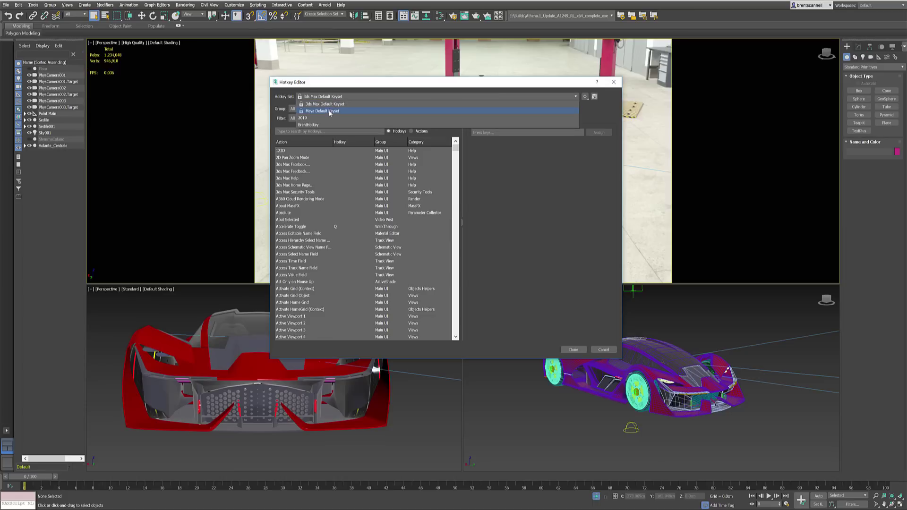
left_click(331, 110)
left_click(326, 97)
left_click(312, 118)
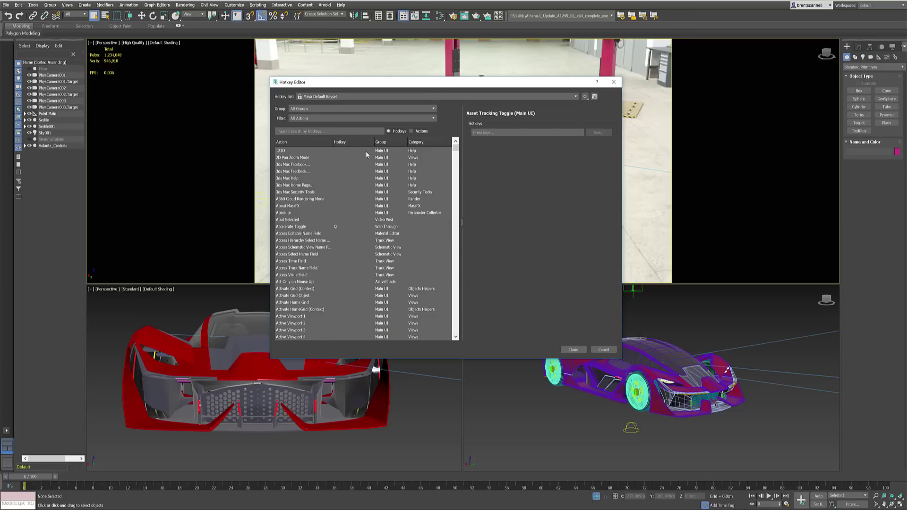